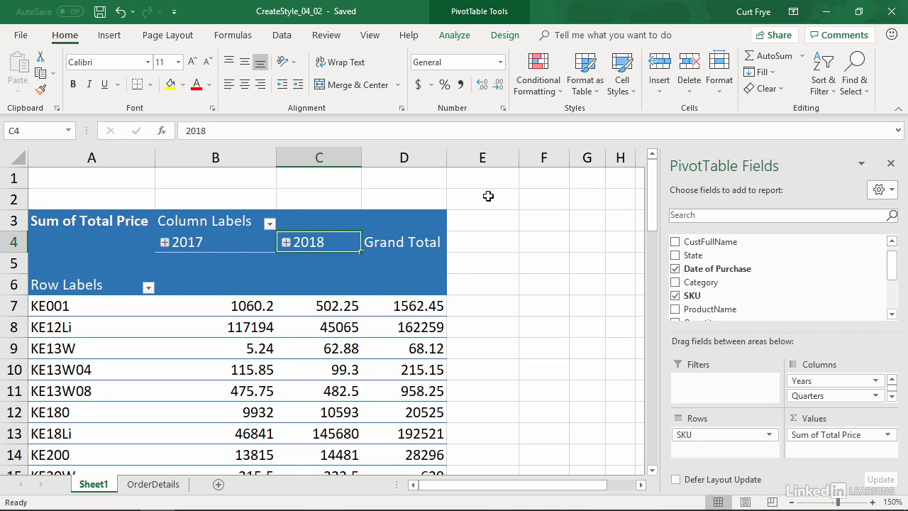
Start a new PivotTable style for the Sum of Total Price PivotTable and name it PTCustom.
{"action": "left_click", "coordinate": [356, 305]}
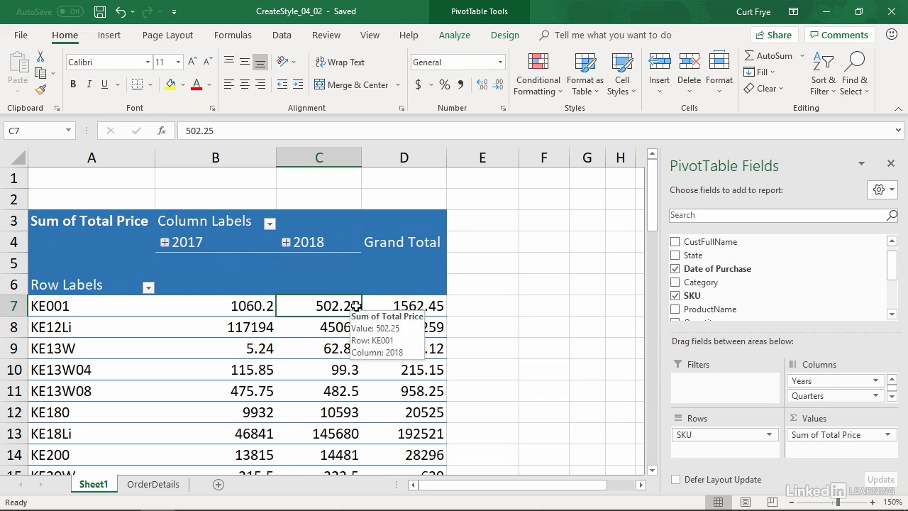
{"action": "left_click", "coordinate": [505, 36]}
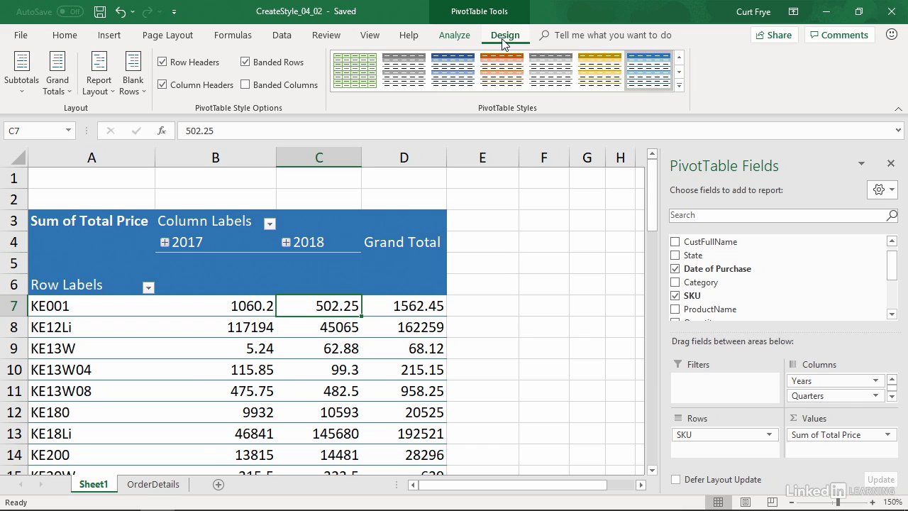
{"action": "left_click", "coordinate": [680, 86]}
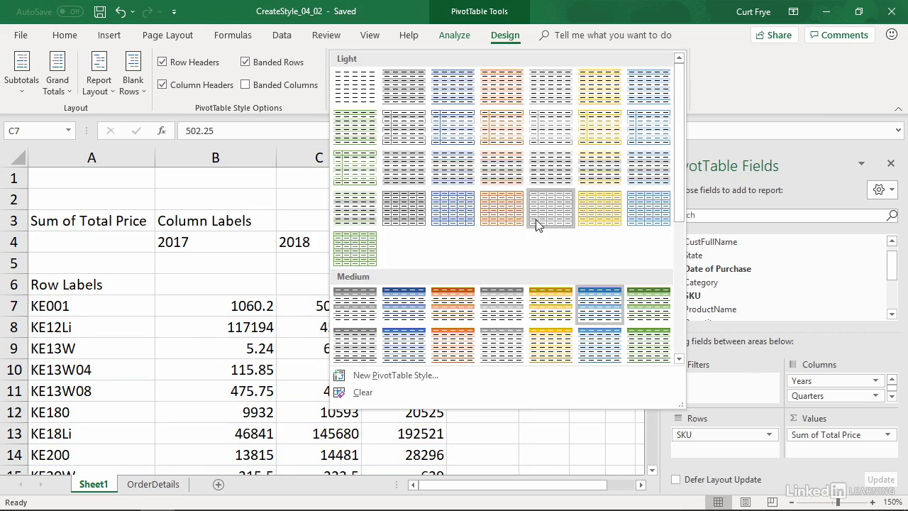
{"action": "left_click", "coordinate": [461, 378]}
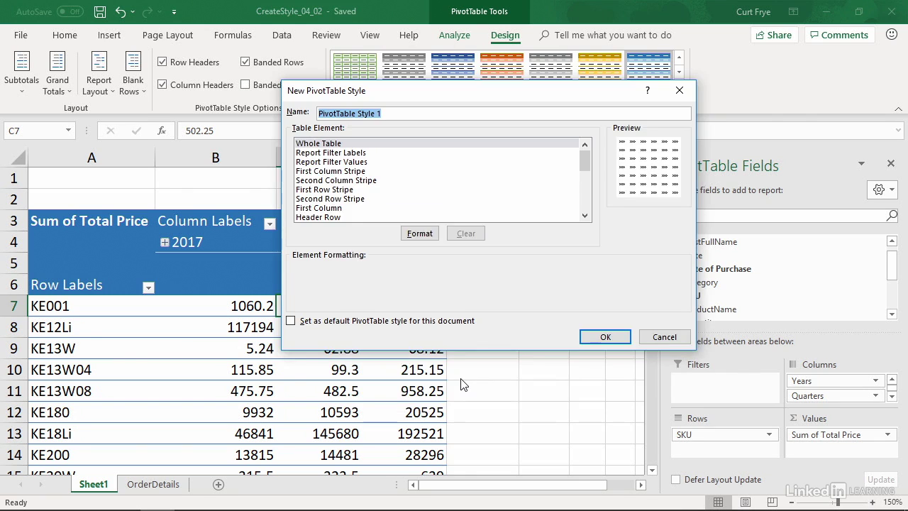
{"action": "type", "text": "PTCust"}
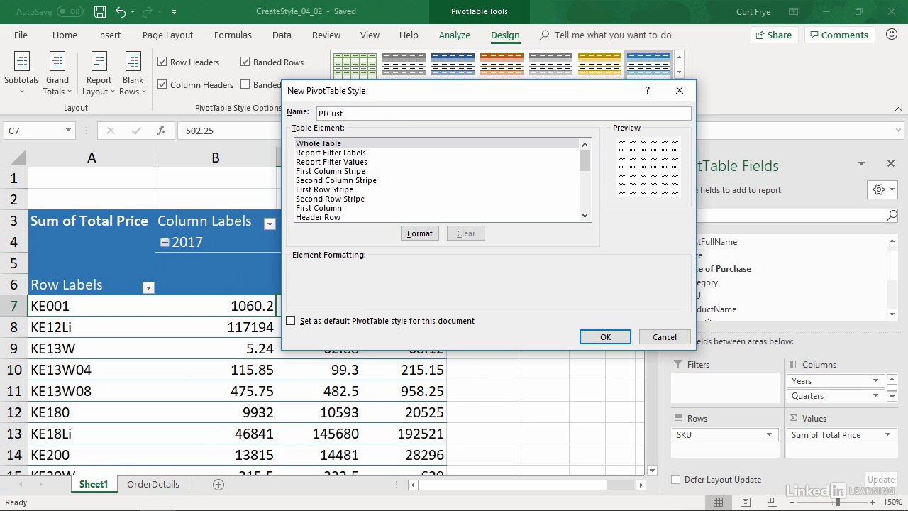
{"action": "type", "text": "om"}
Format the style's Header Row element with a white font and a standard purple fill.
{"action": "left_click", "coordinate": [349, 218]}
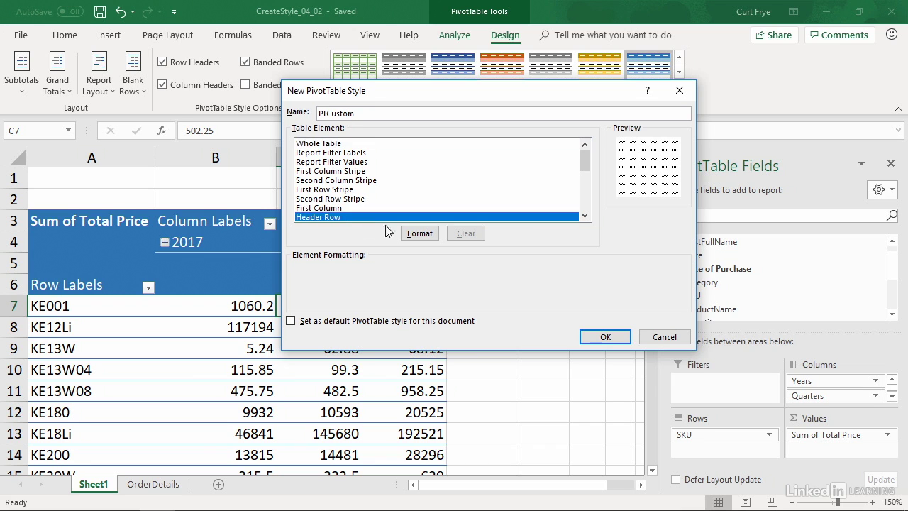
{"action": "left_click", "coordinate": [419, 234]}
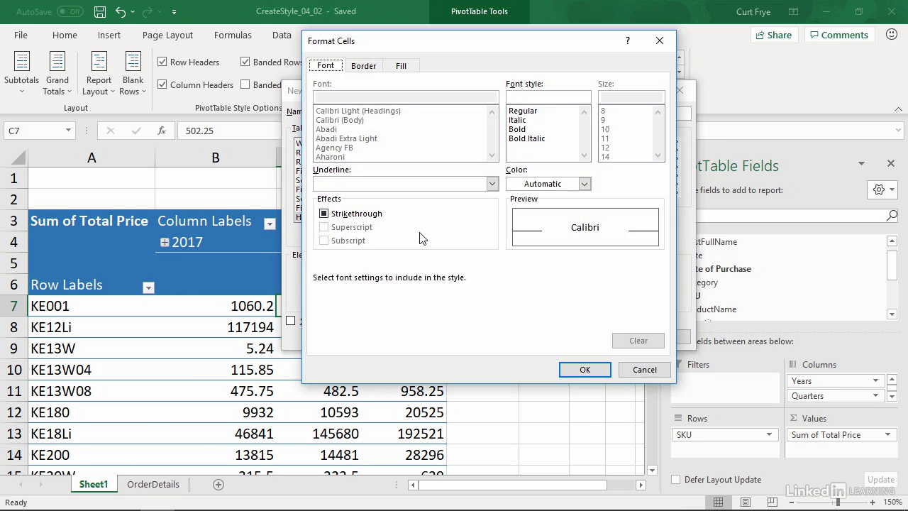
{"action": "left_click", "coordinate": [584, 184]}
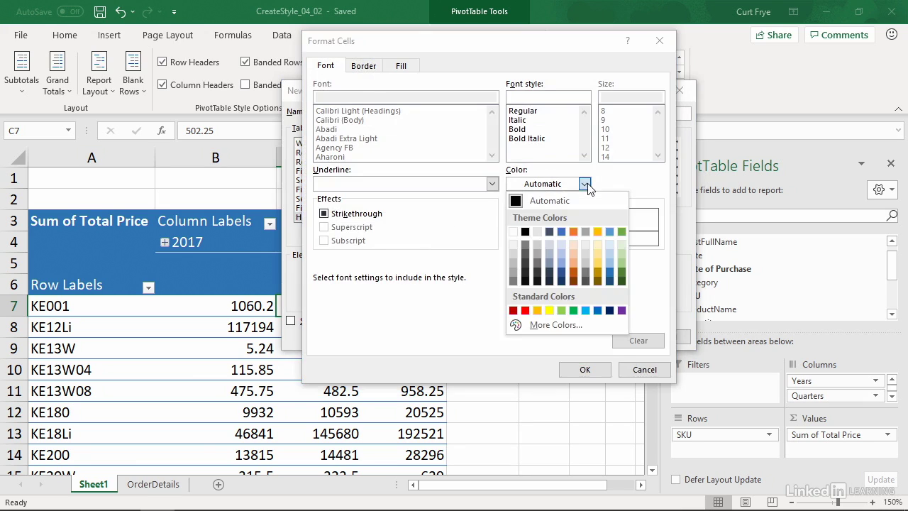
{"action": "left_click", "coordinate": [513, 232]}
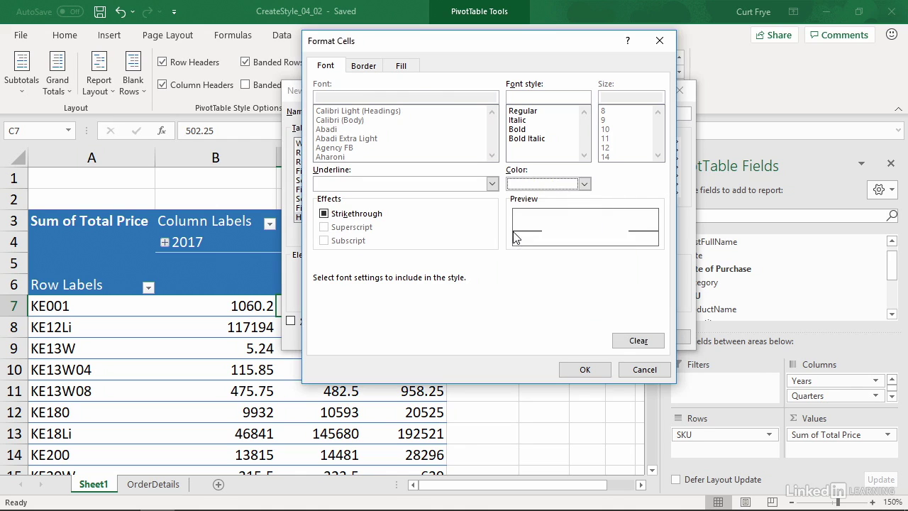
{"action": "left_click", "coordinate": [402, 67]}
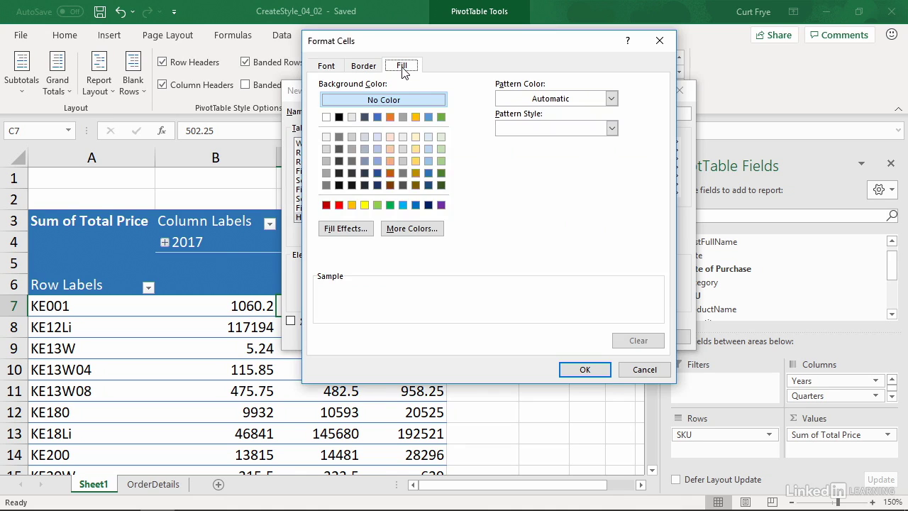
{"action": "left_click", "coordinate": [441, 205]}
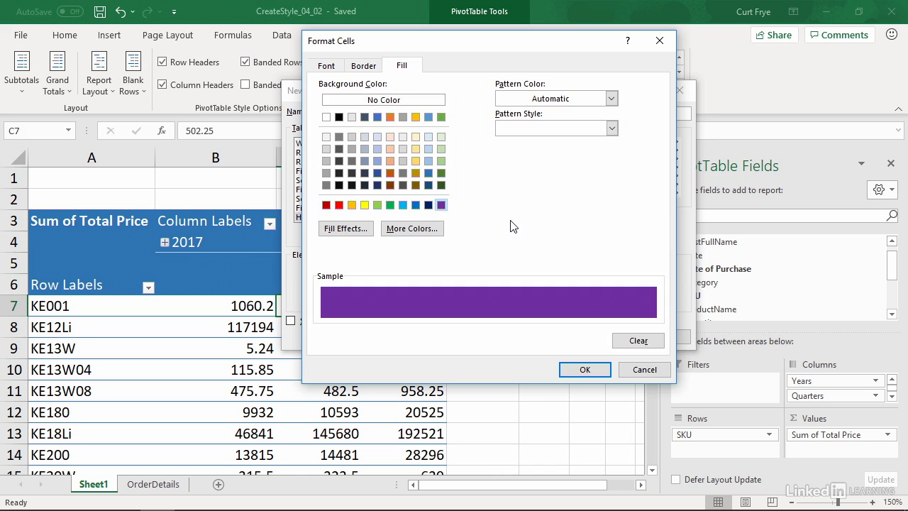
{"action": "left_click", "coordinate": [584, 369]}
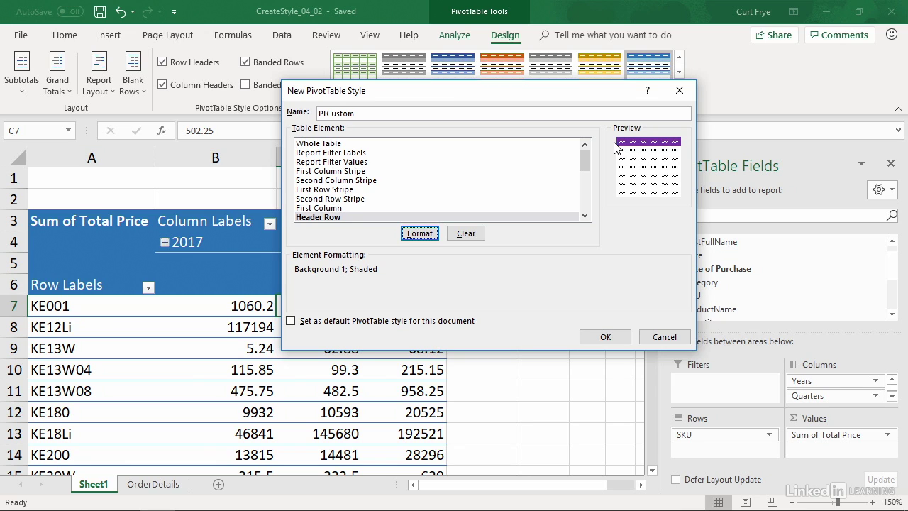
Format the style's Second Row Stripe element with a light gray fill.
{"action": "left_click", "coordinate": [367, 200]}
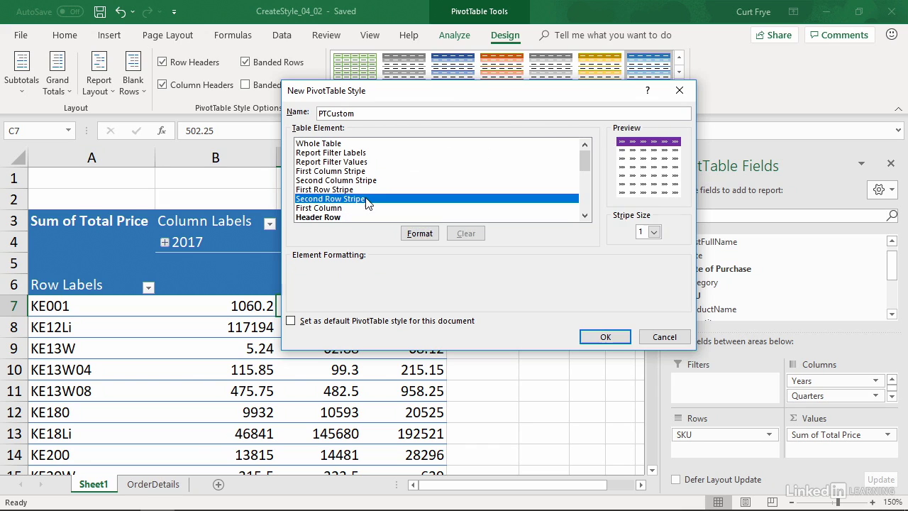
{"action": "left_click", "coordinate": [418, 234]}
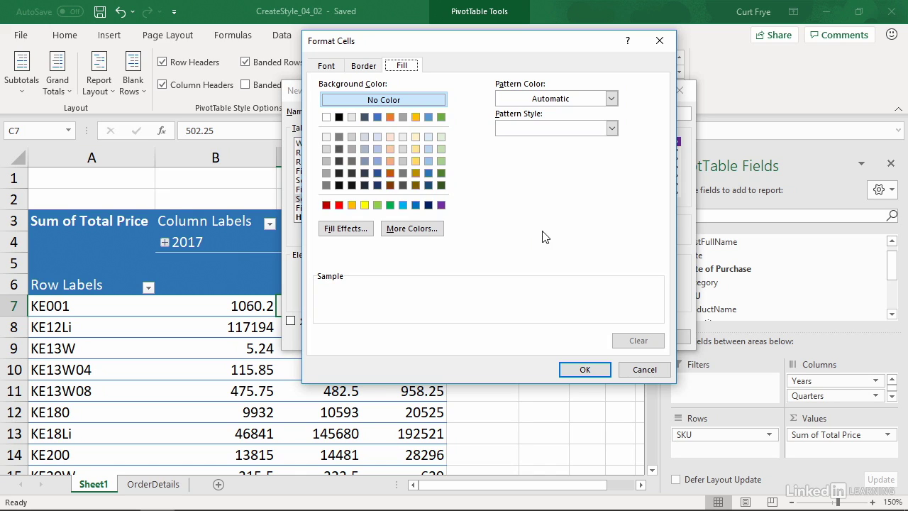
{"action": "left_click", "coordinate": [403, 150]}
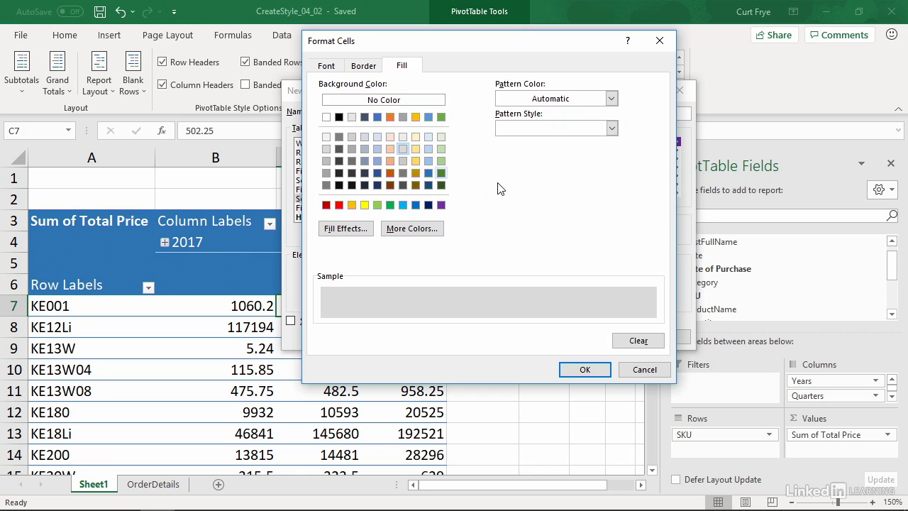
{"action": "key", "text": "Return"}
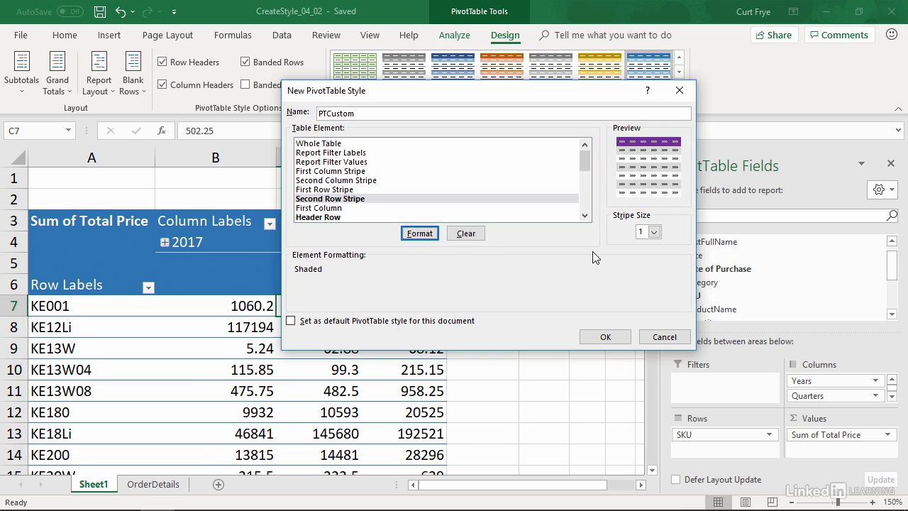
Try a stripe size of 2 for the Second Row Stripe, and return it to 1.
{"action": "left_click", "coordinate": [654, 232]}
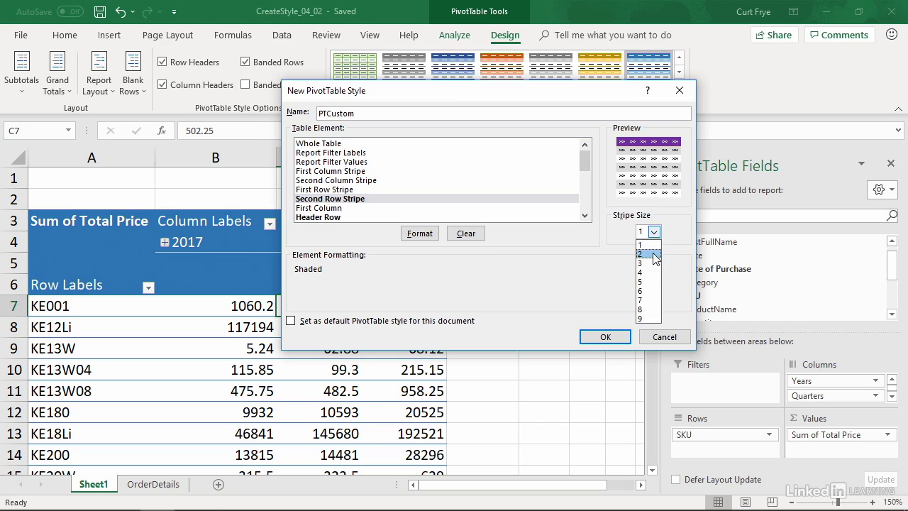
{"action": "left_click", "coordinate": [653, 253]}
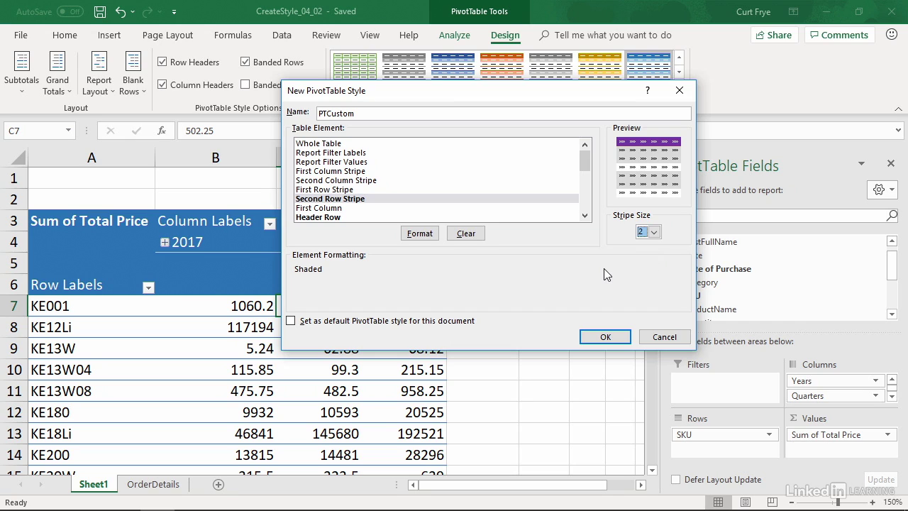
{"action": "left_click", "coordinate": [654, 233]}
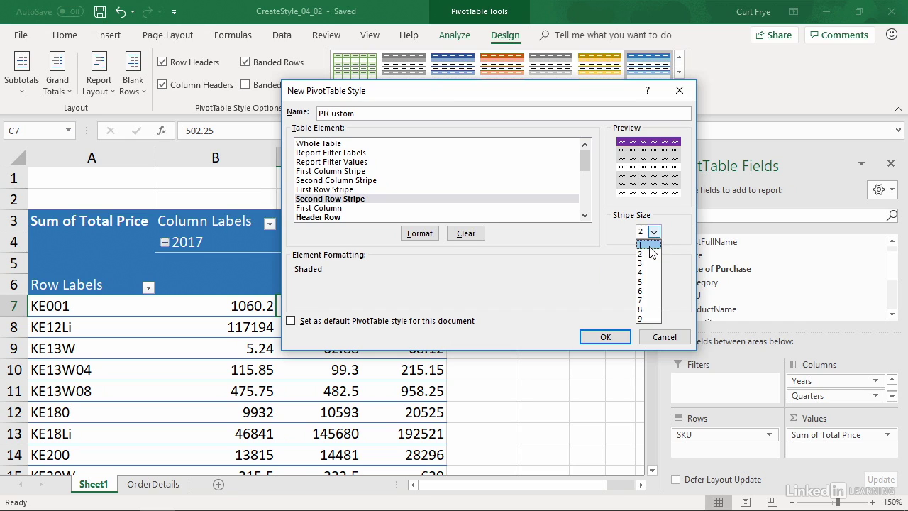
{"action": "left_click", "coordinate": [648, 244]}
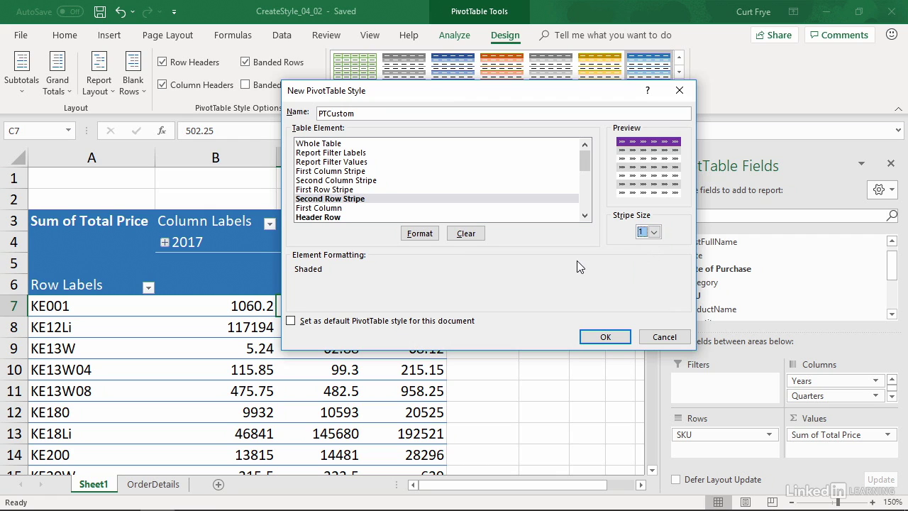
Save the new PivotTable style and apply PTCustom to the PivotTable.
{"action": "left_click", "coordinate": [605, 336]}
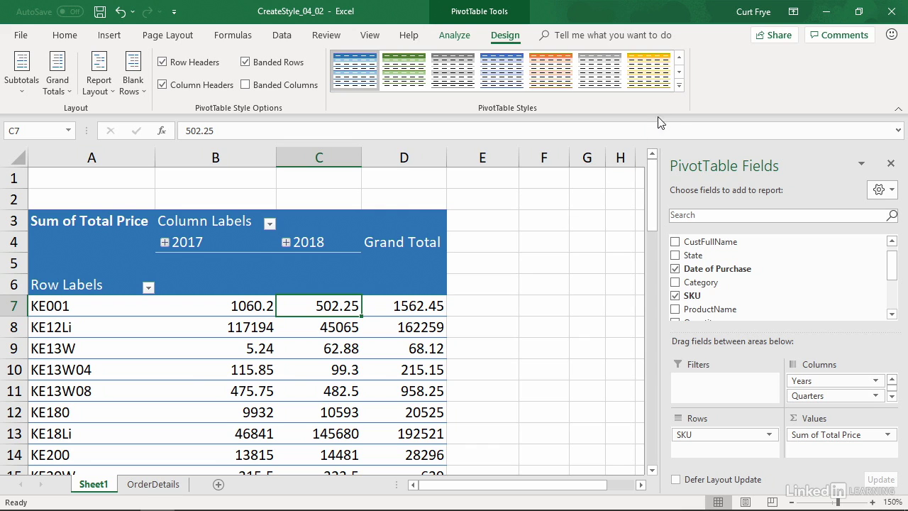
{"action": "left_click", "coordinate": [680, 86]}
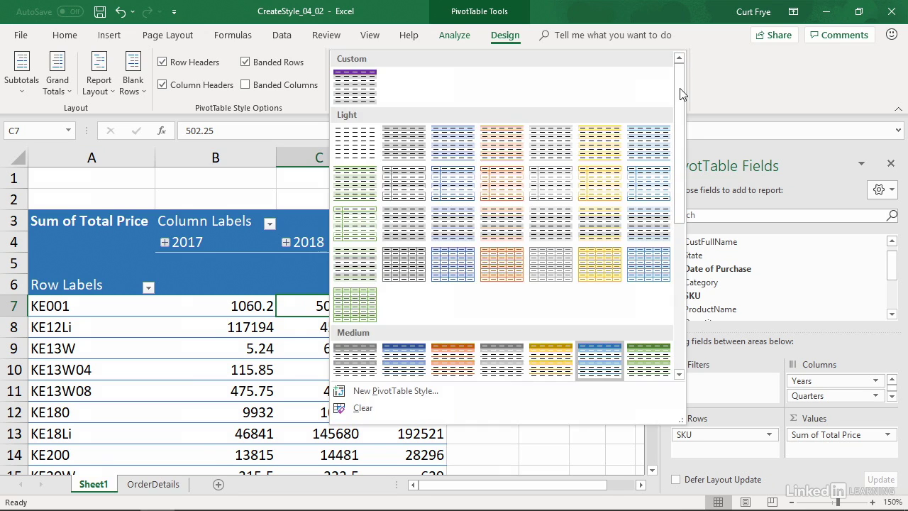
{"action": "left_click", "coordinate": [365, 84]}
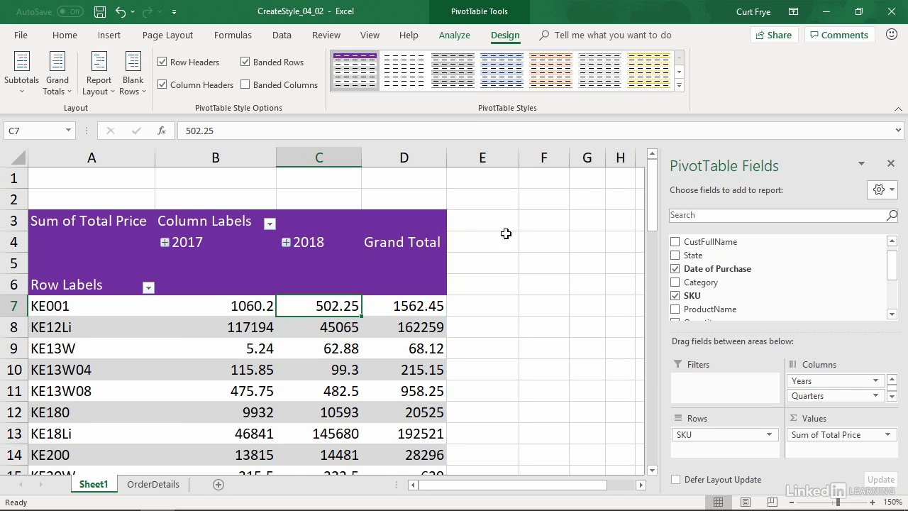
Review the modify settings and management options of the PTCustom style without changing it.
{"action": "right_click", "coordinate": [358, 81]}
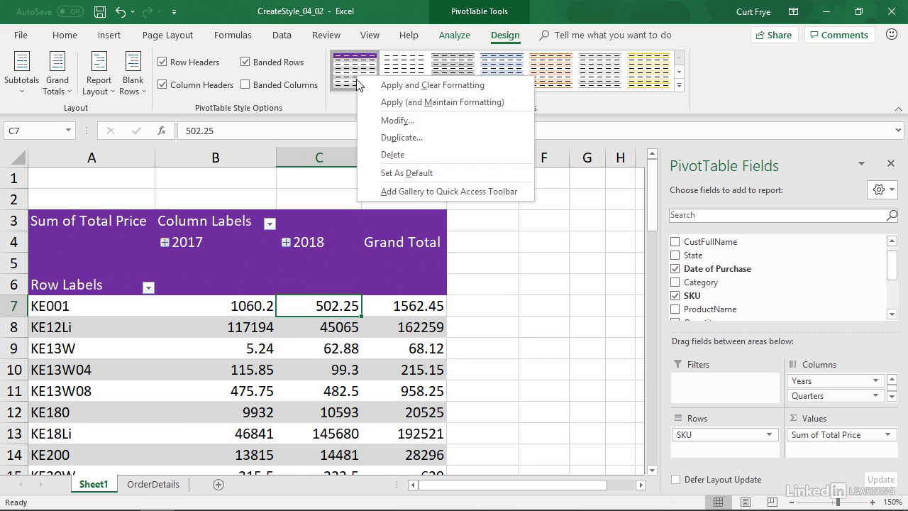
{"action": "left_click", "coordinate": [420, 121]}
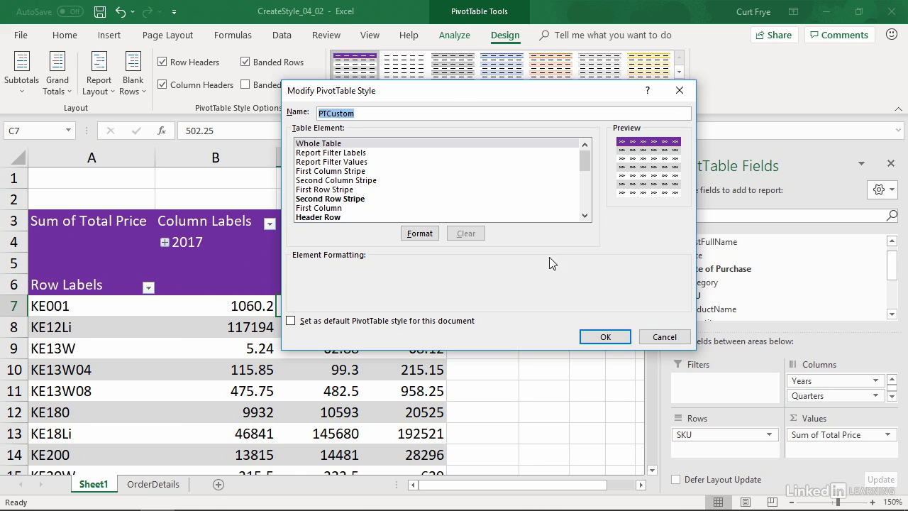
{"action": "left_click", "coordinate": [664, 337]}
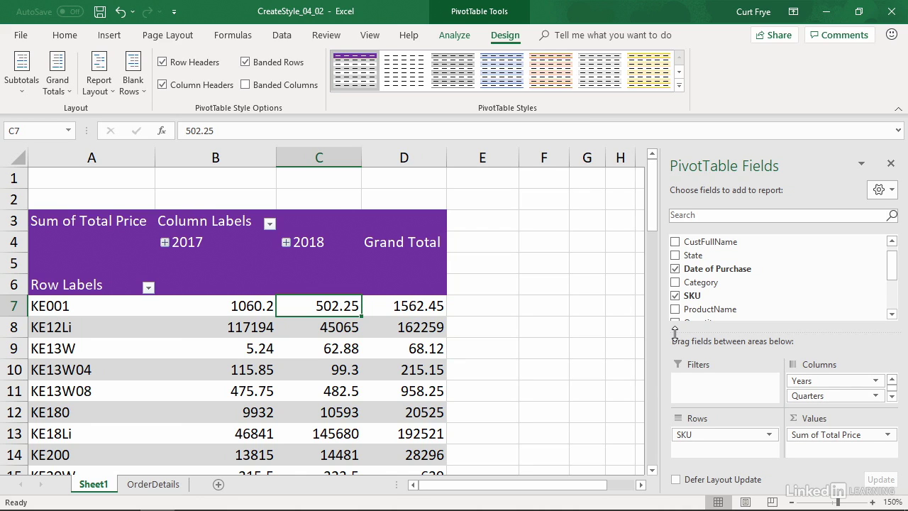
{"action": "right_click", "coordinate": [349, 78]}
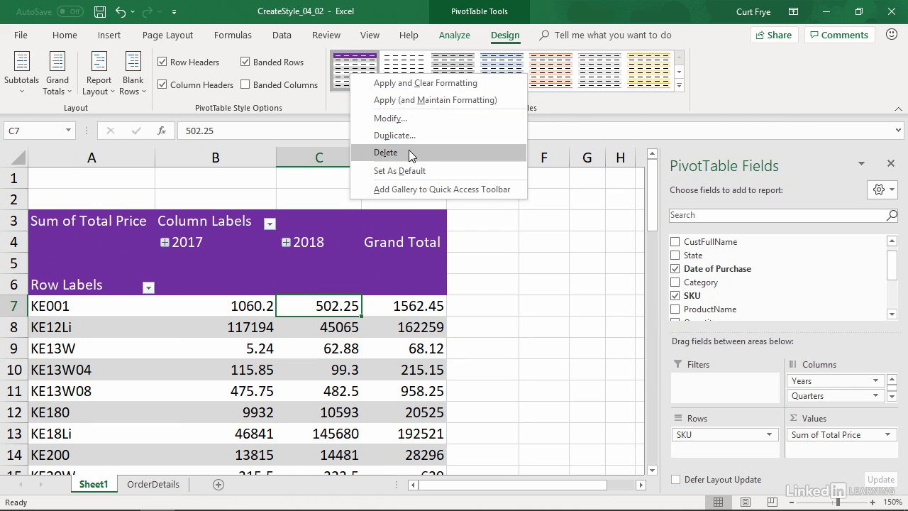
{"action": "left_click", "coordinate": [642, 109]}
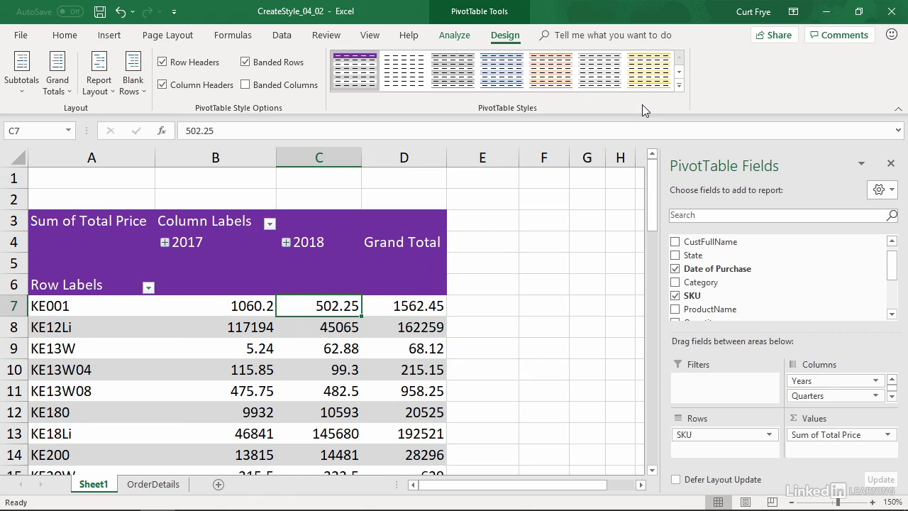
Clear the applied style from the PivotTable.
{"action": "left_click", "coordinate": [680, 86]}
{"action": "left_click_drag", "start_coordinate": [681, 91], "coordinate": [679, 246]}
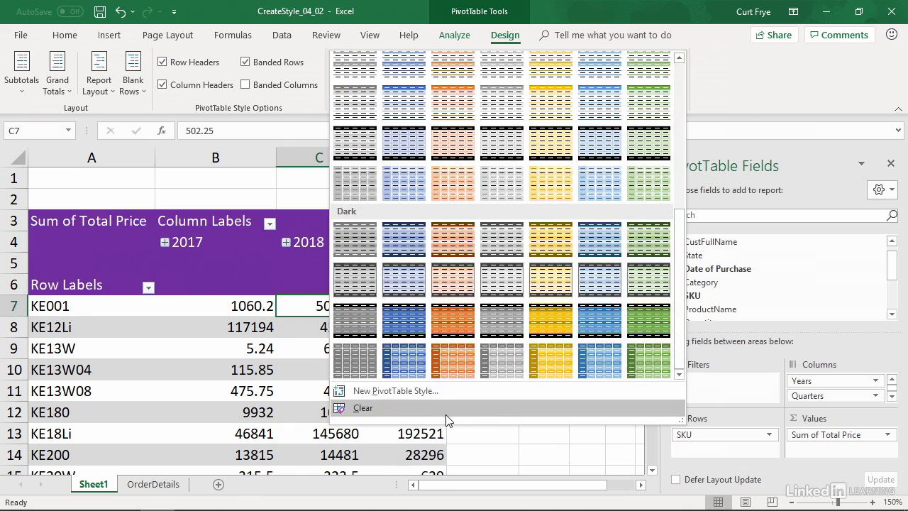
{"action": "left_click", "coordinate": [440, 410]}
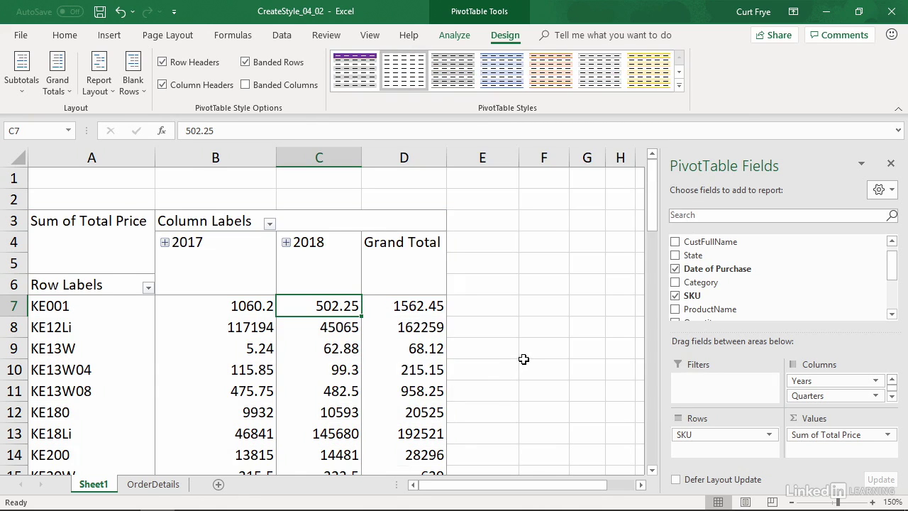